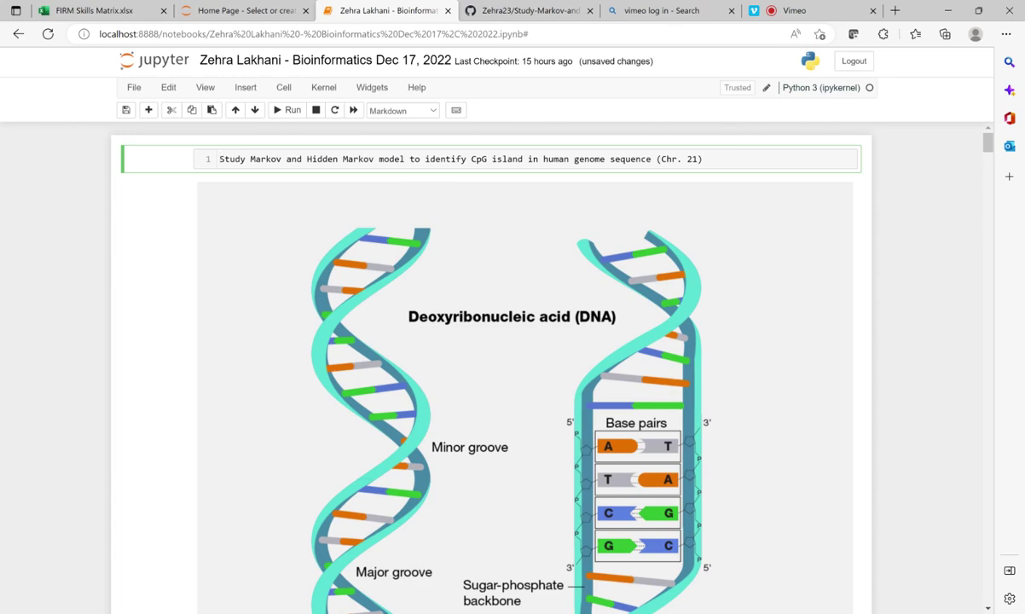
- Scroll past the title cell and DNA image to the 'Markov Model: Sequence used in the project' heading
scroll(491, 358, "down", 1)
scroll(491, 358, "down", 1)
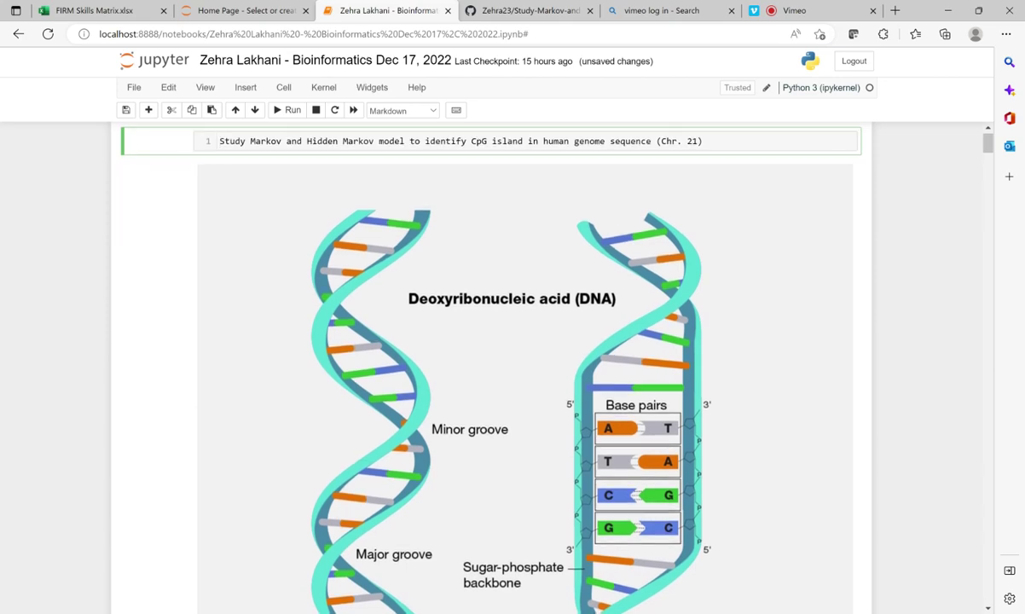
scroll(491, 358, "down", 1)
scroll(491, 358, "up", 1)
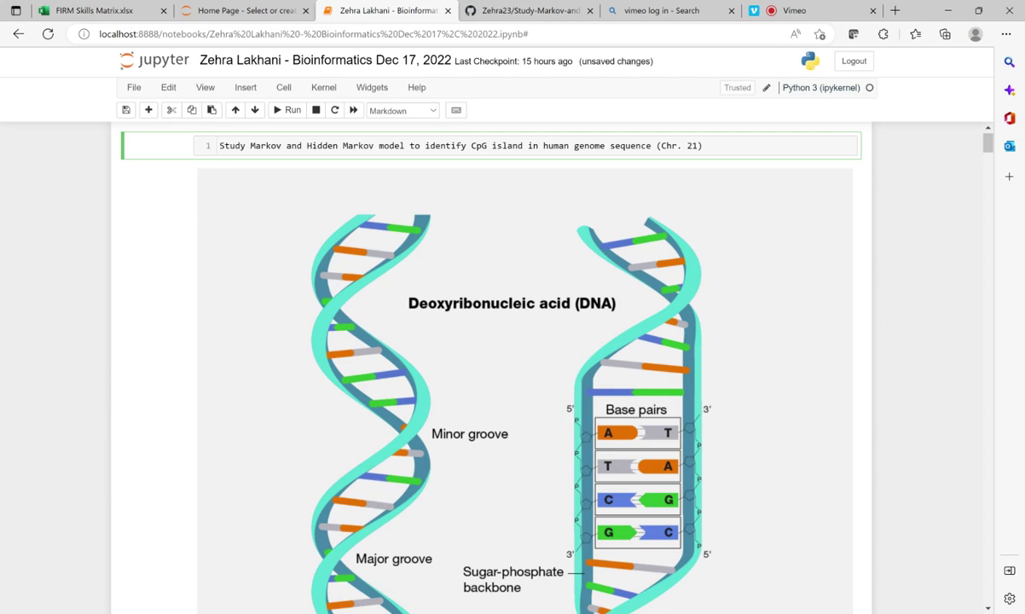
scroll(511, 367, "down", 1)
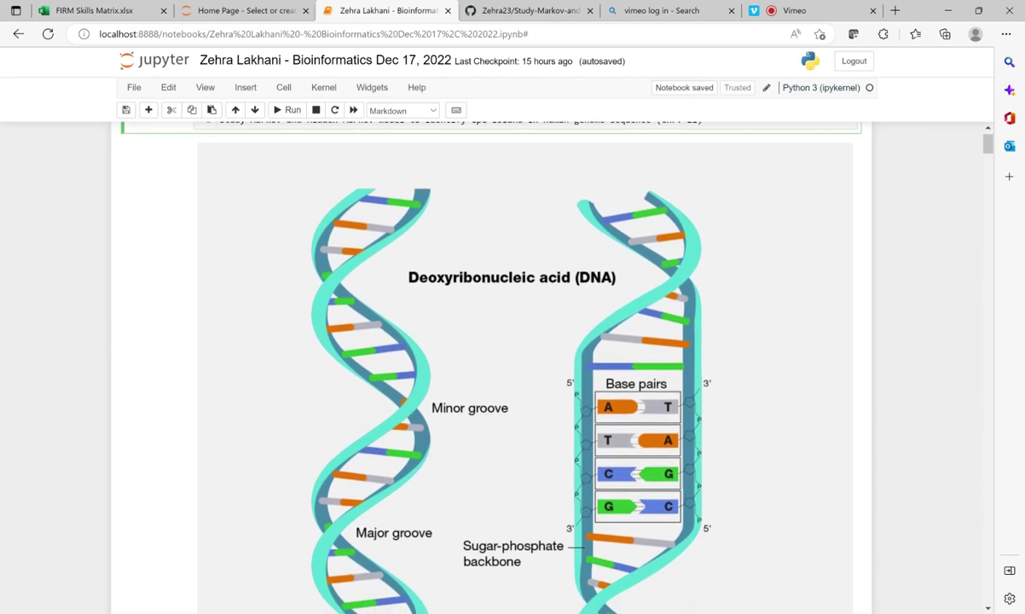
scroll(512, 367, "down", 1)
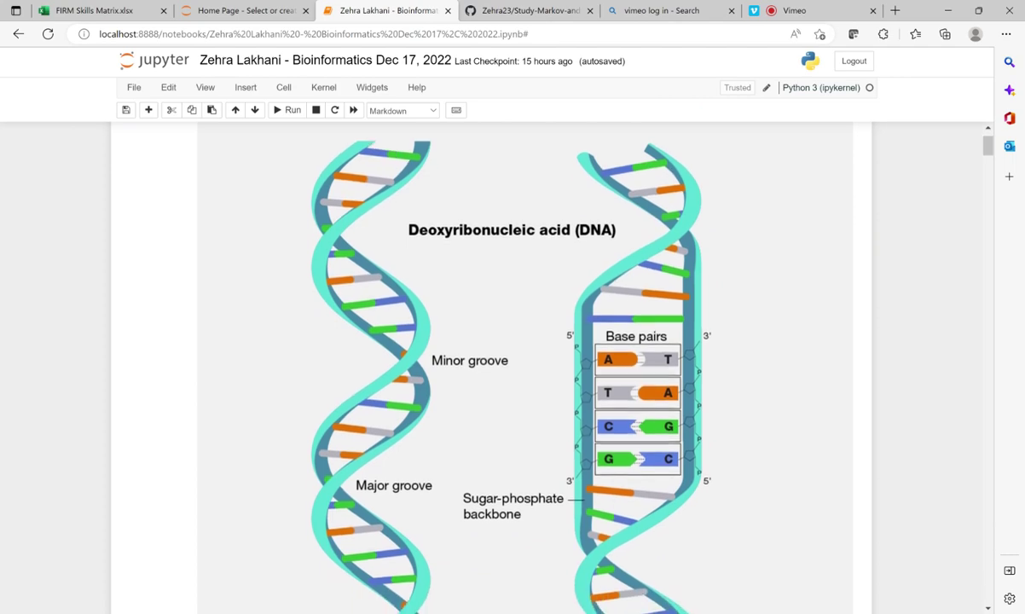
scroll(512, 367, "down", 1)
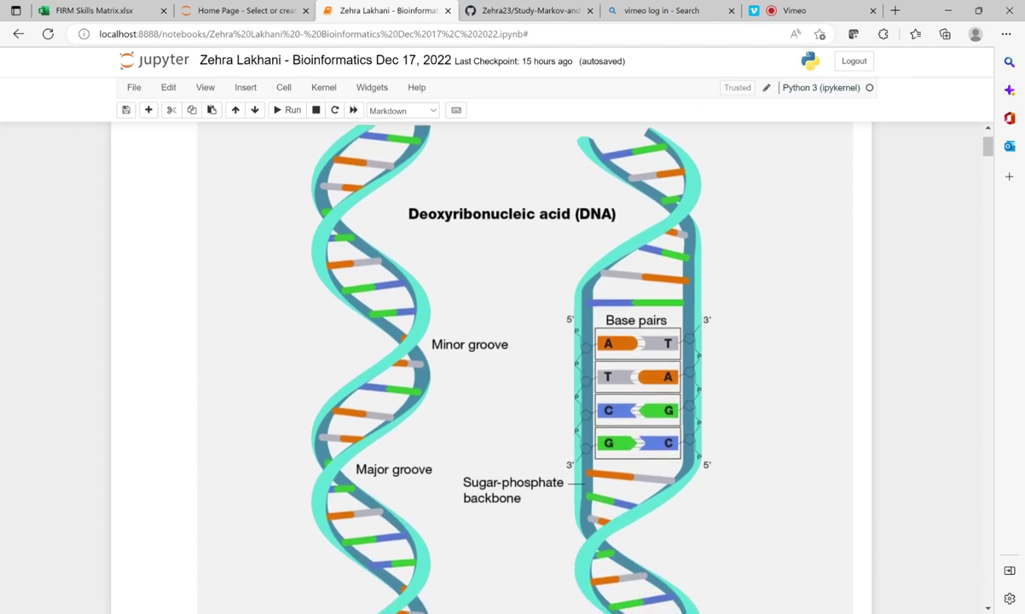
scroll(512, 366, "down", 1)
scroll(512, 366, "down", 1)
scroll(512, 367, "down", 1)
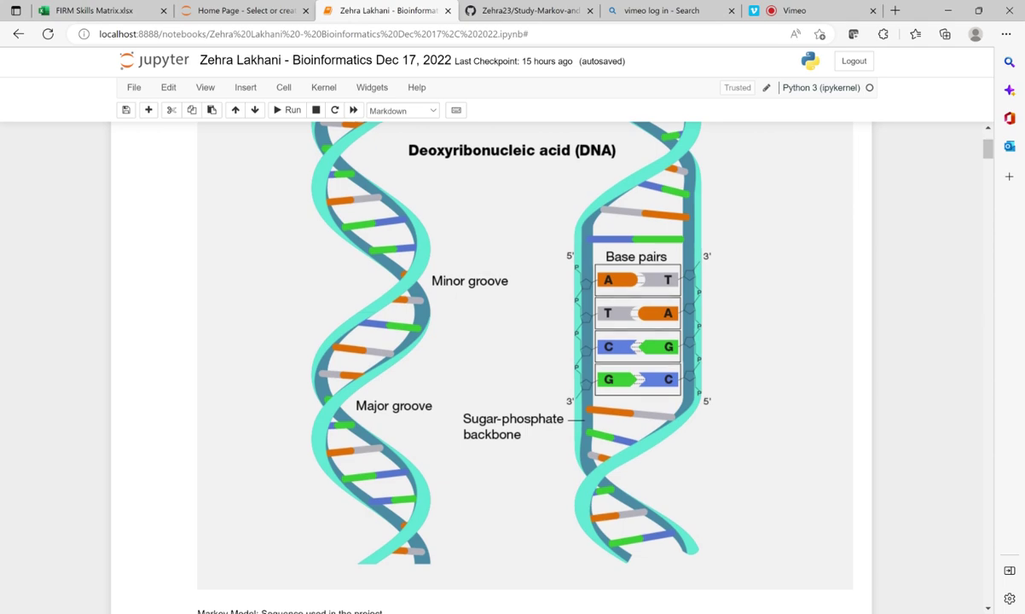
scroll(524, 359, "down", 1)
scroll(524, 359, "down", 1)
scroll(524, 359, "down", 1)
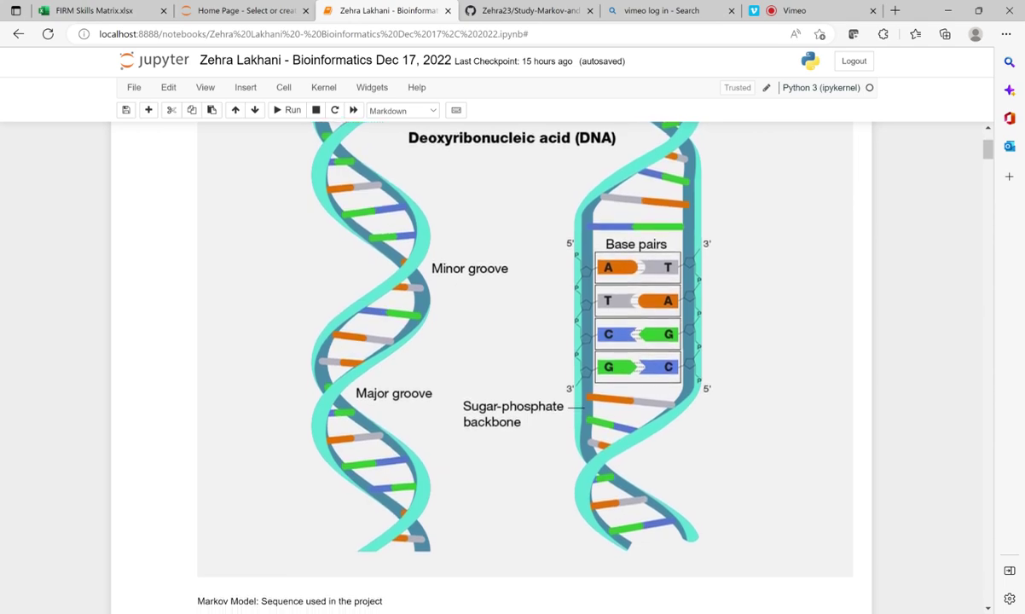
scroll(524, 358, "down", 1)
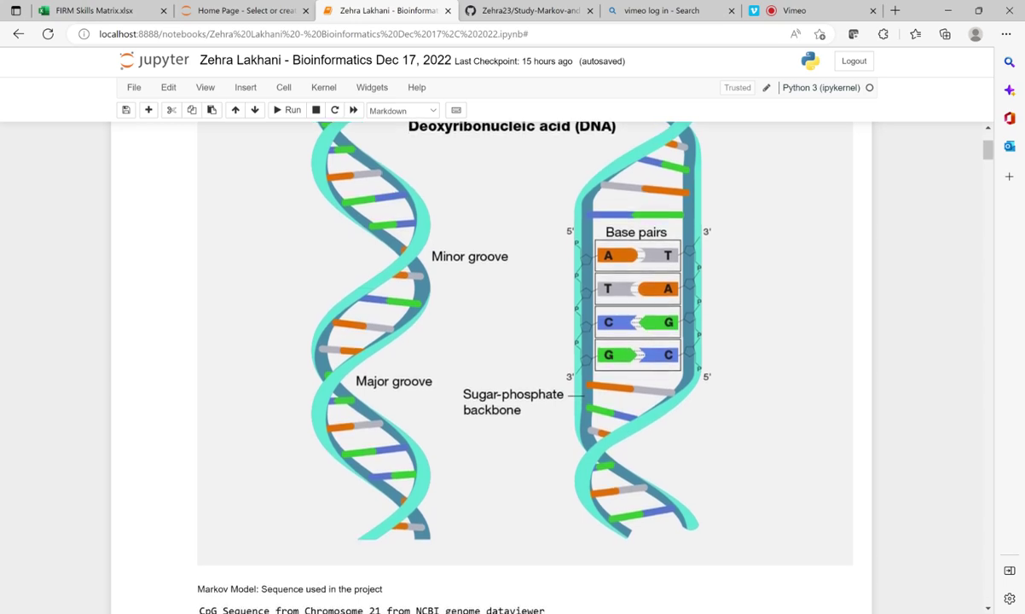
scroll(525, 358, "down", 1)
scroll(525, 358, "down", 1)
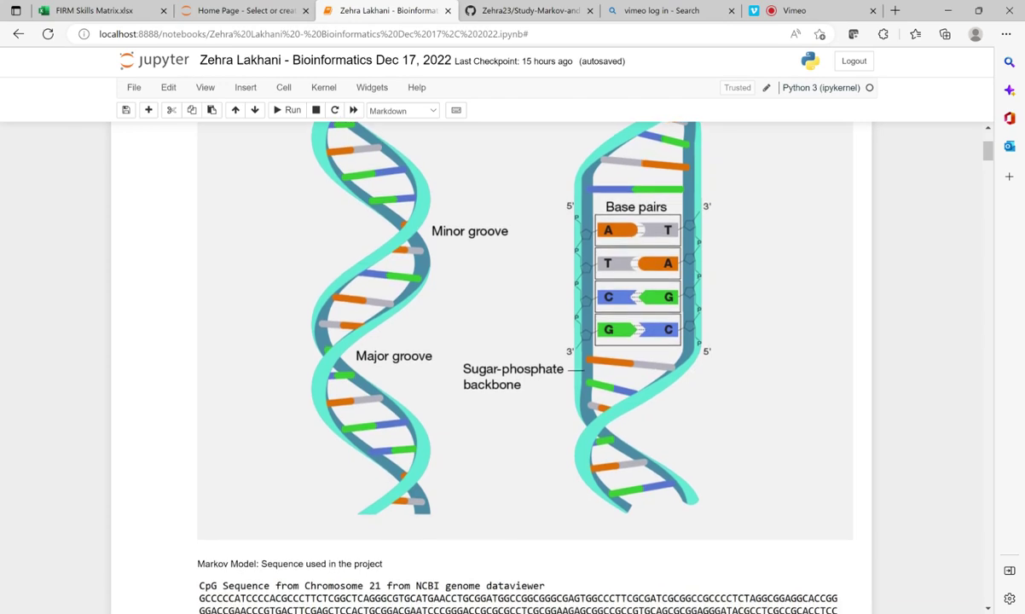
scroll(524, 341, "up", 2)
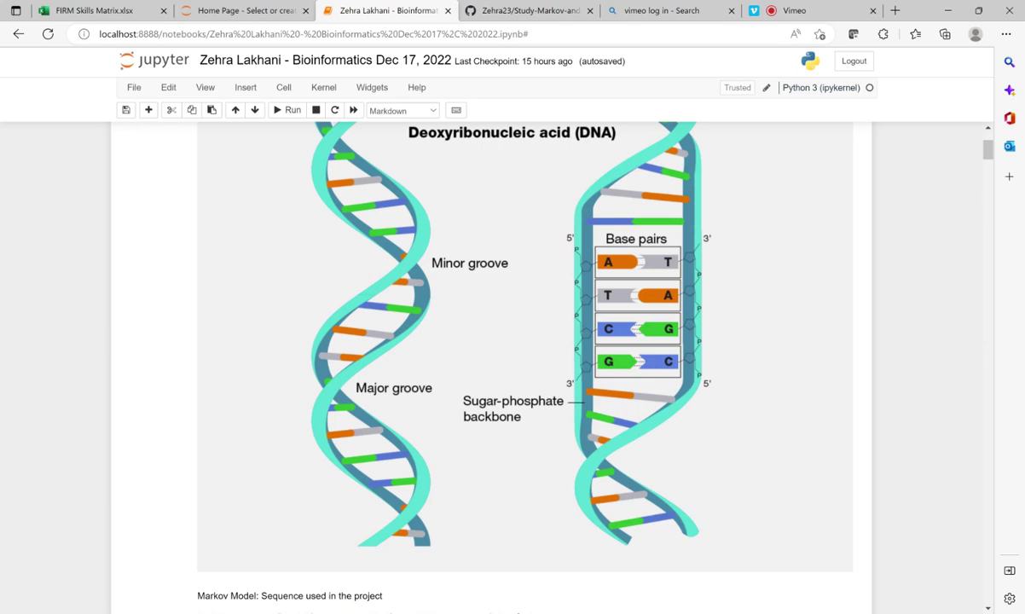
scroll(511, 341, "down", 1)
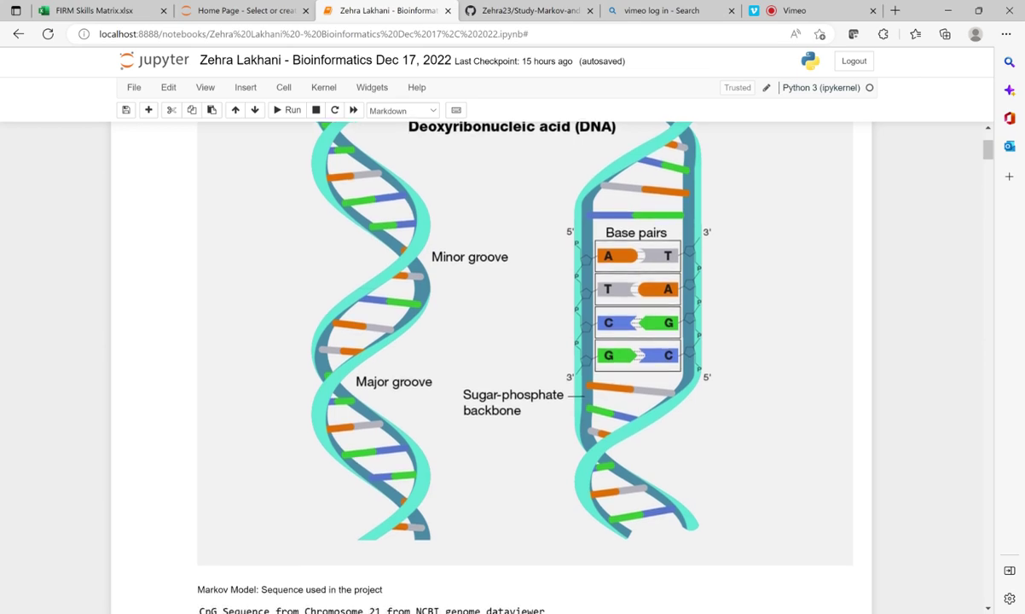
scroll(512, 341, "down", 1)
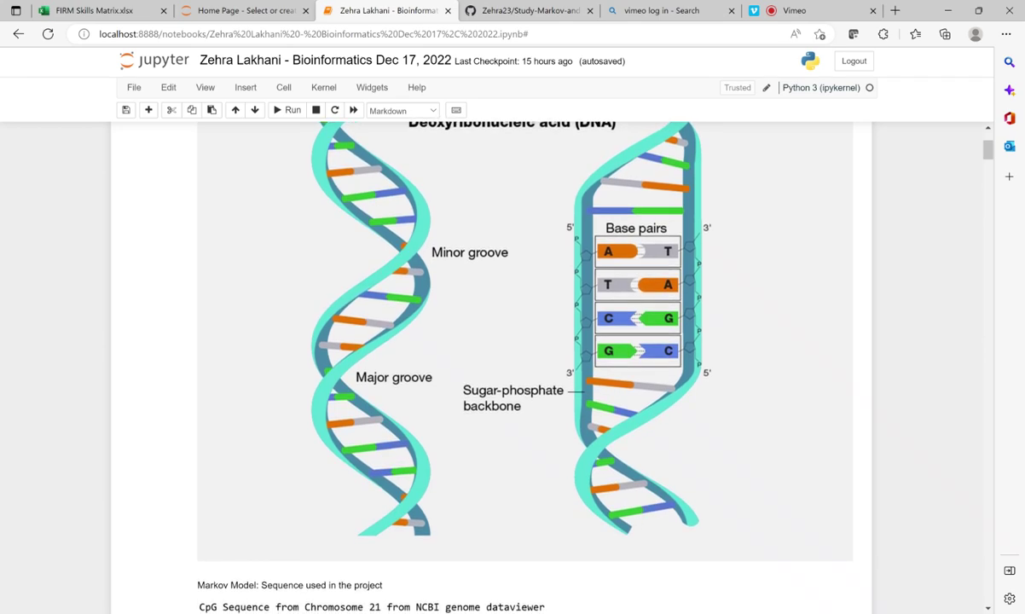
scroll(512, 342, "down", 1)
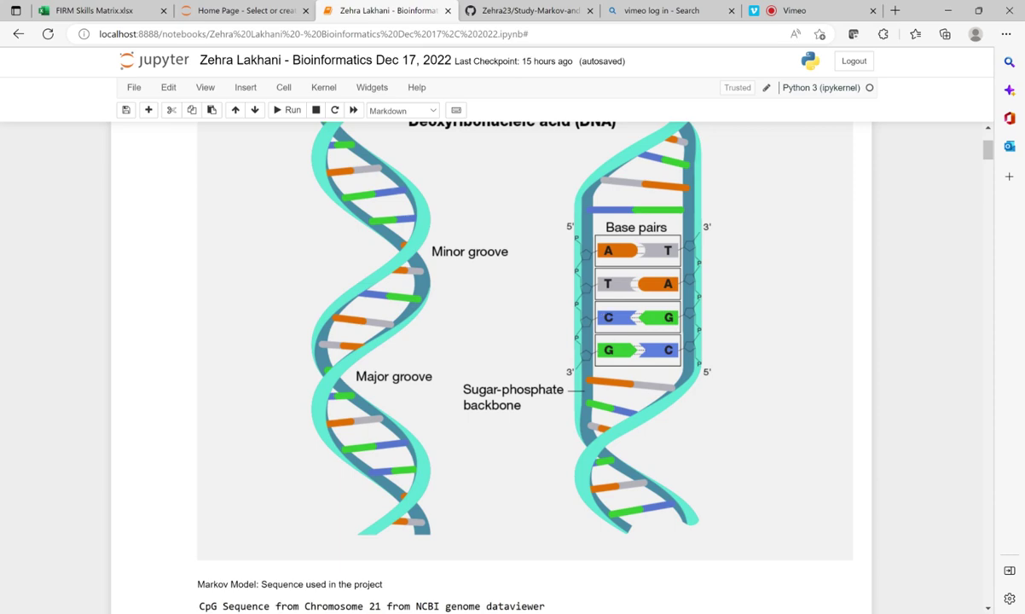
- Scroll down to the non-CpG transition matrix scoring -405.91 and the Markov model notes
scroll(534, 214, "down", 1)
scroll(534, 214, "down", 4)
scroll(534, 214, "down", 2)
scroll(534, 214, "down", 1)
scroll(534, 214, "down", 1)
scroll(534, 214, "down", 3)
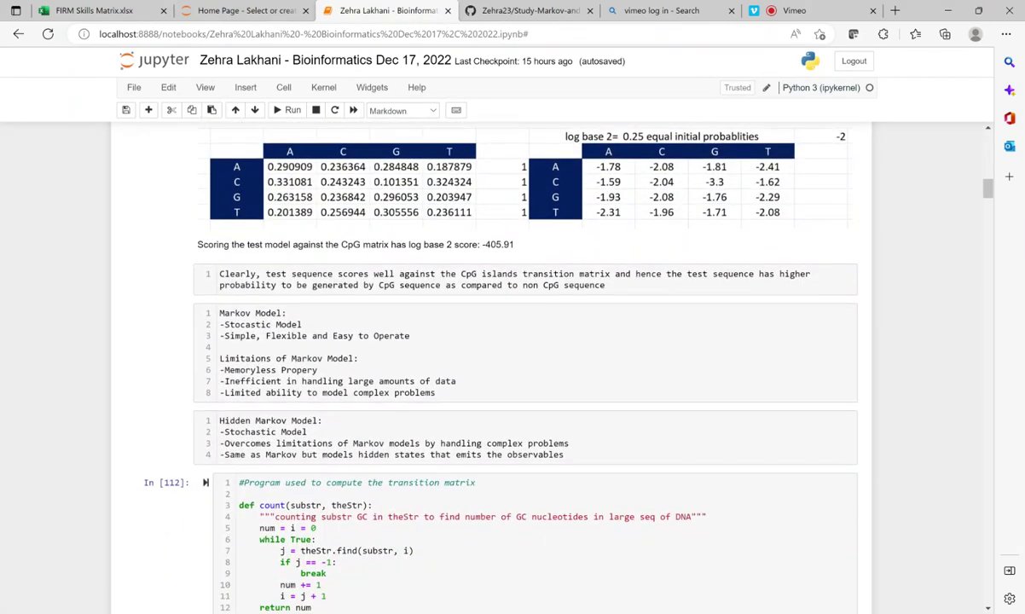
scroll(534, 214, "down", 1)
scroll(533, 215, "down", 1)
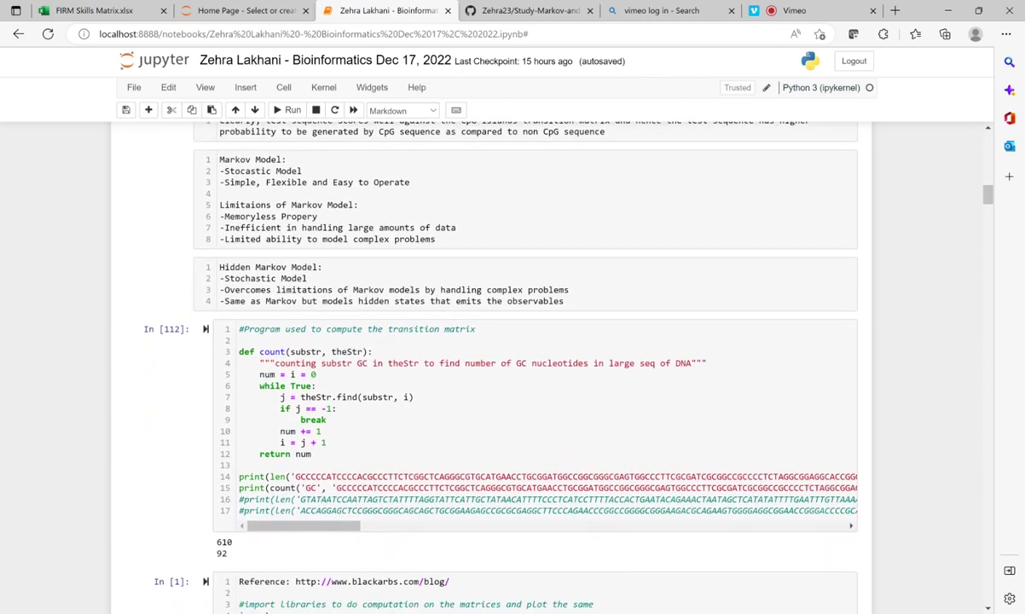
scroll(534, 341, "down", 1)
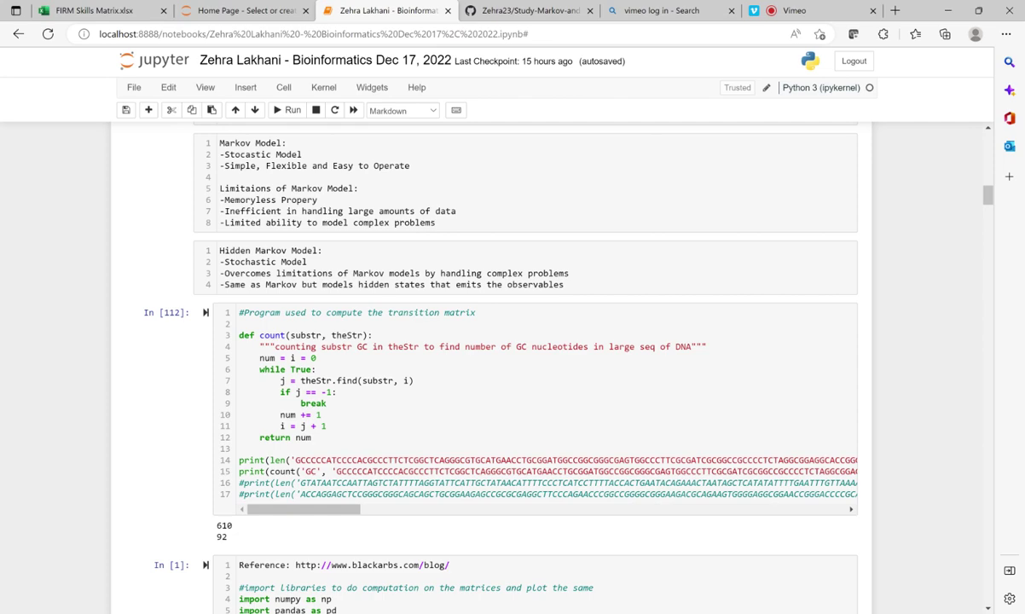
- Scroll back up to the CpG, non-CpG and test sequence text above the CpG matrix
scroll(512, 358, "up", 1)
scroll(512, 358, "up", 2)
scroll(512, 358, "up", 4)
scroll(512, 358, "up", 2)
scroll(204, 236, "up", 1)
scroll(205, 236, "up", 1)
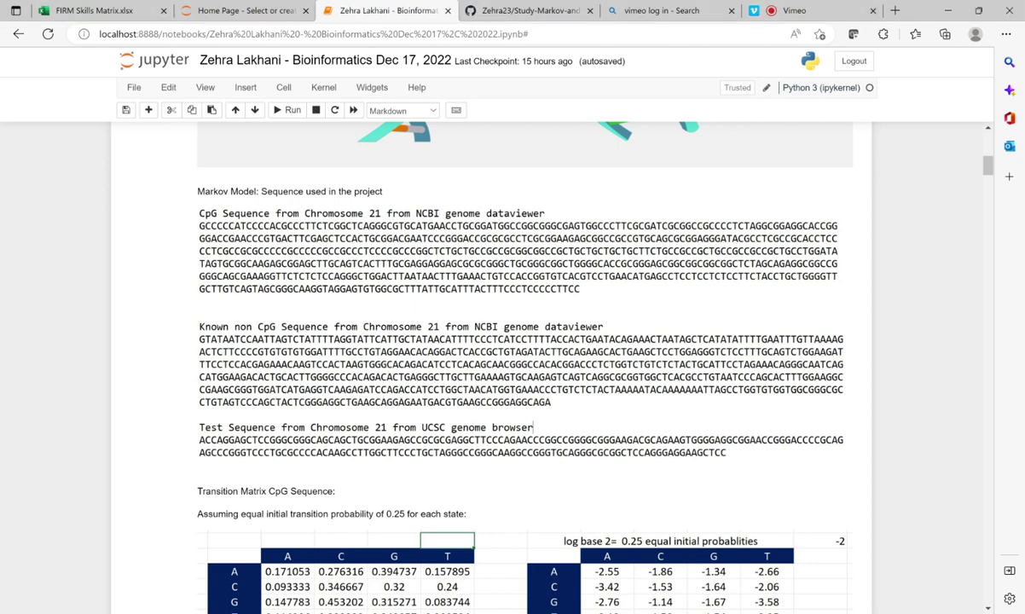
- Scroll through both transition matrices to the conclusion favouring CpG (-358.77 vs -405.91)
scroll(287, 446, "down", 3)
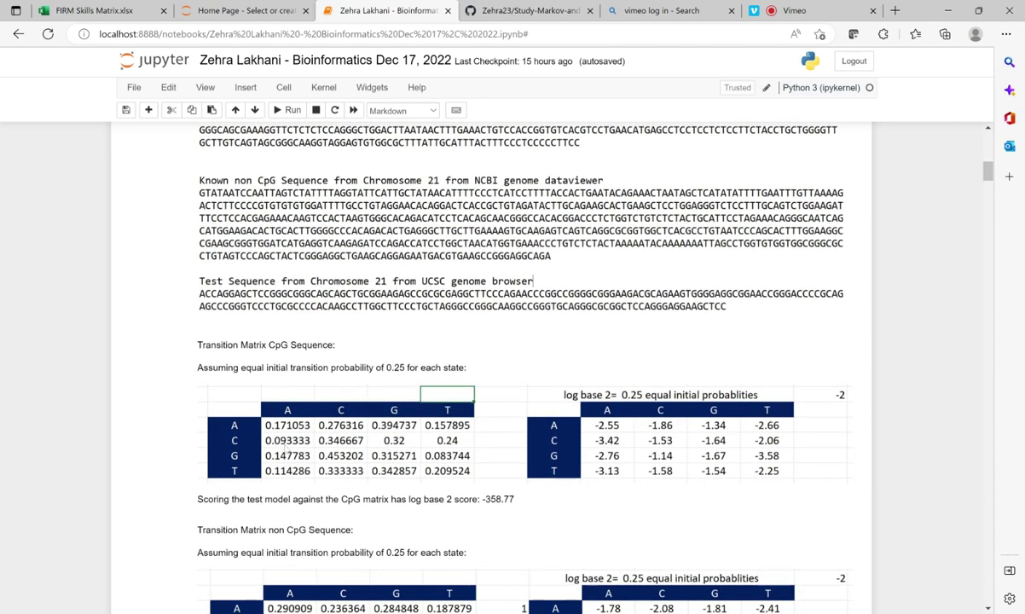
scroll(290, 431, "down", 2)
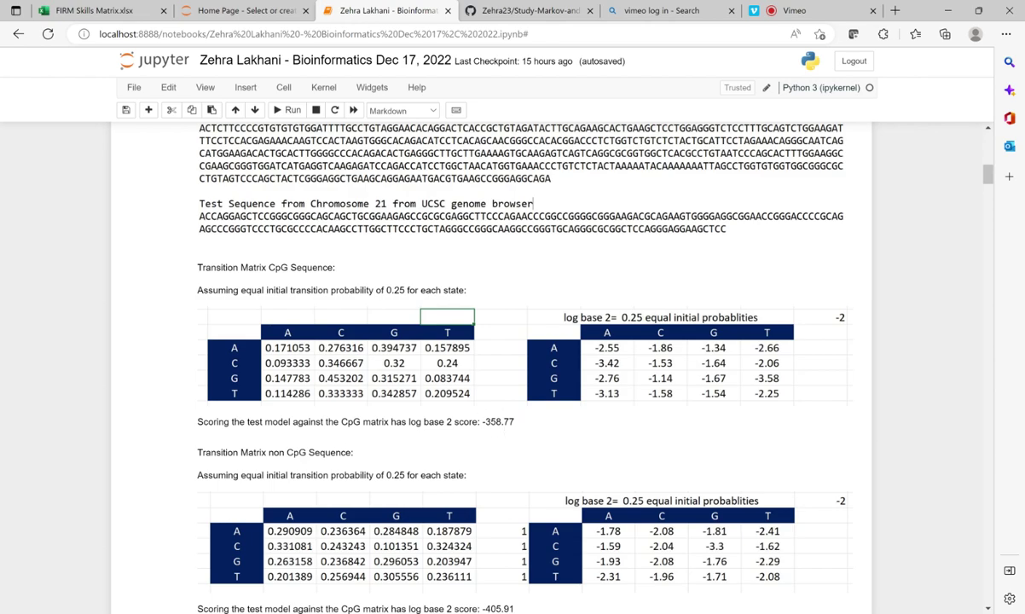
scroll(488, 438, "down", 1)
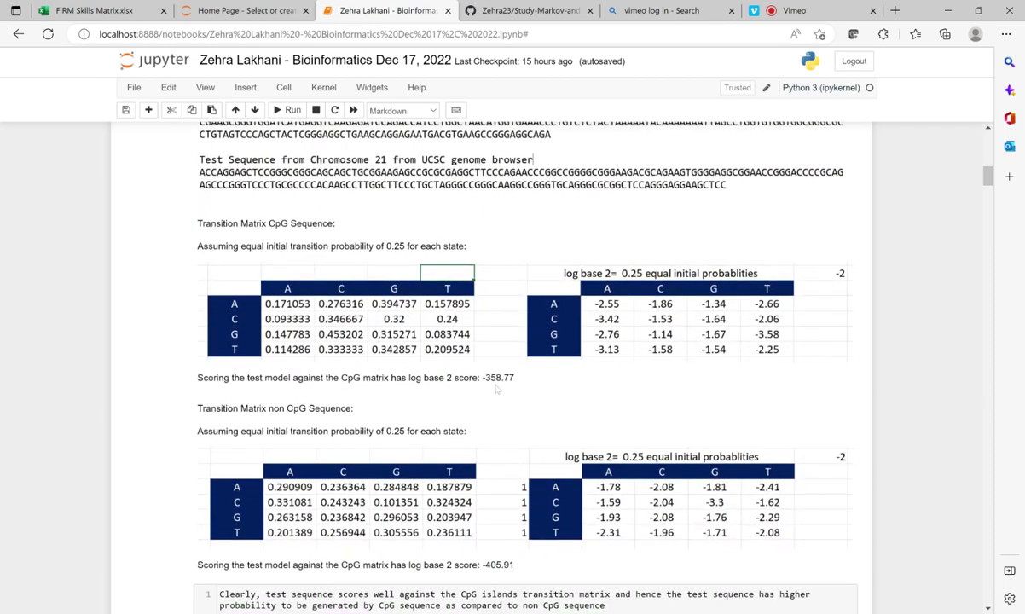
scroll(501, 388, "down", 2)
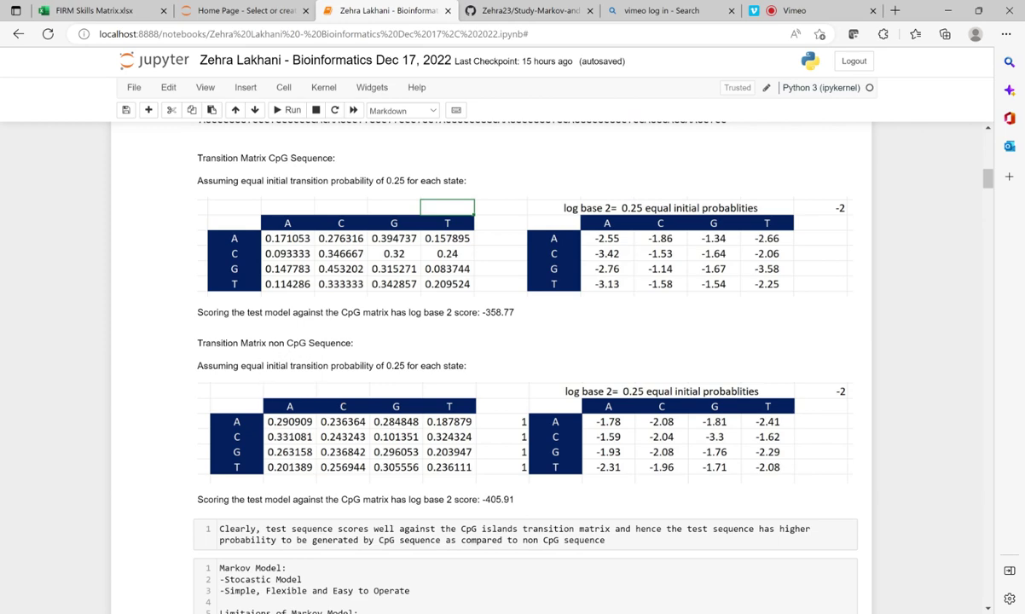
scroll(332, 384, "down", 2)
scroll(337, 388, "down", 1)
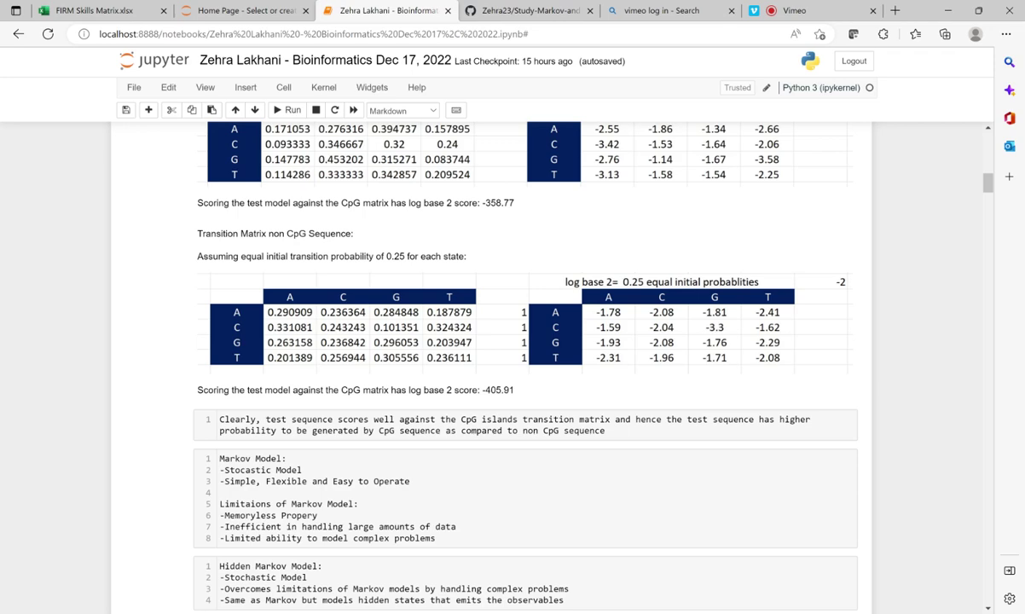
- Scroll past the log-score table to the Hidden Markov Model notes and the In [112] counting cell
scroll(512, 359, "down", 1)
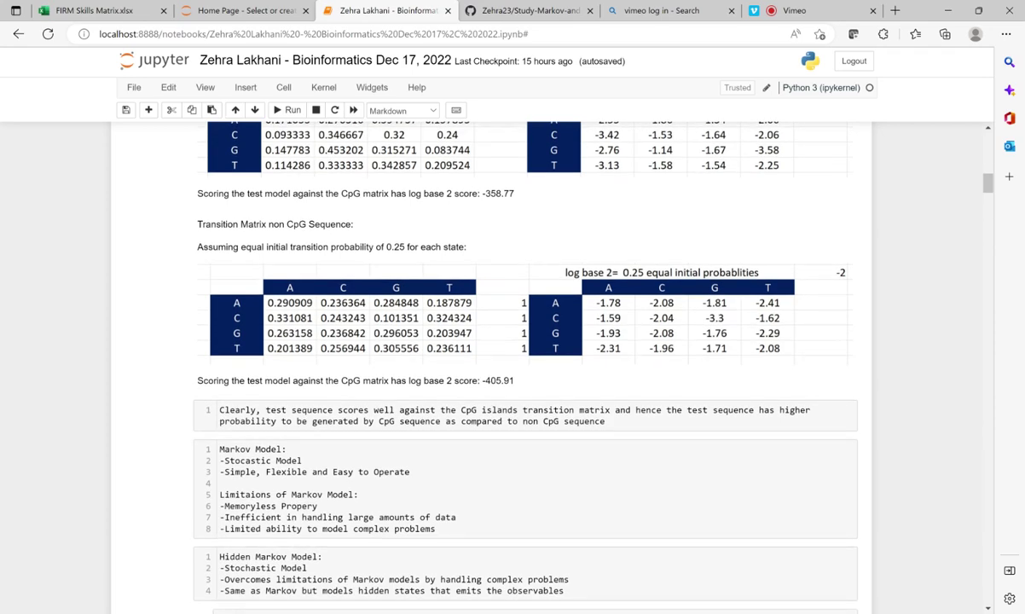
scroll(511, 358, "down", 3)
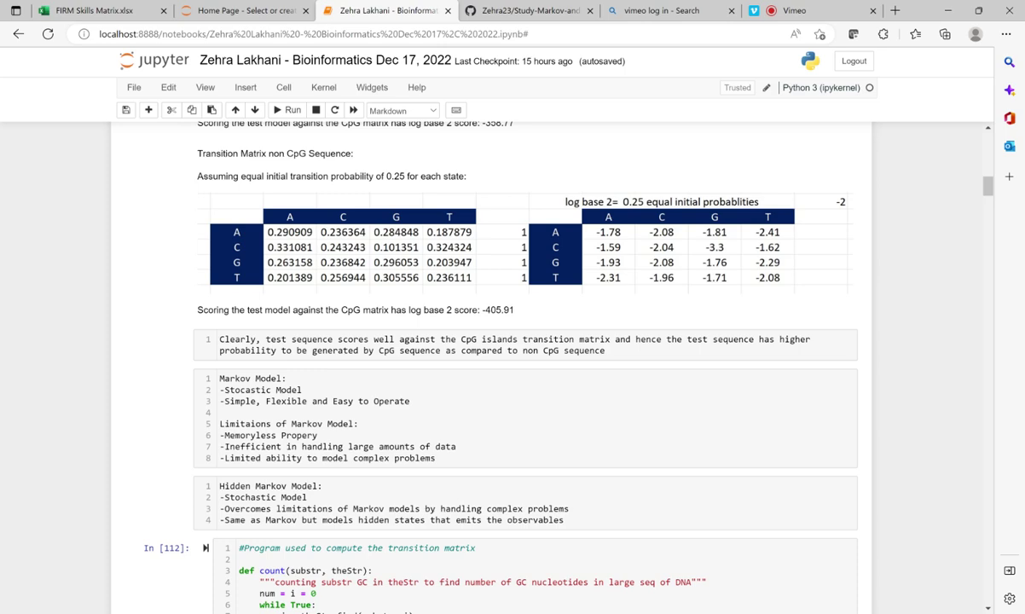
scroll(512, 359, "down", 1)
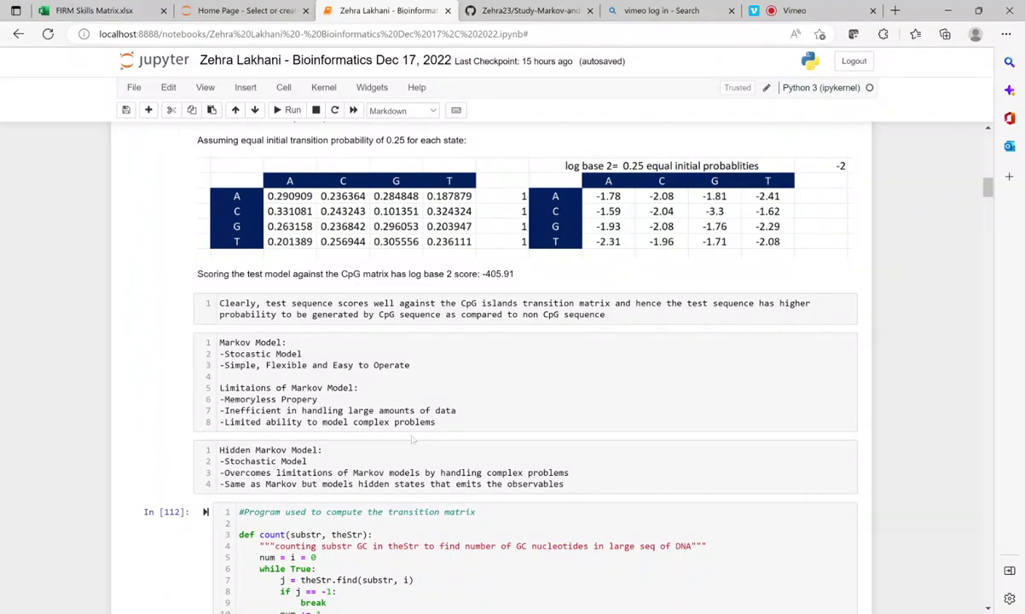
scroll(415, 439, "down", 1)
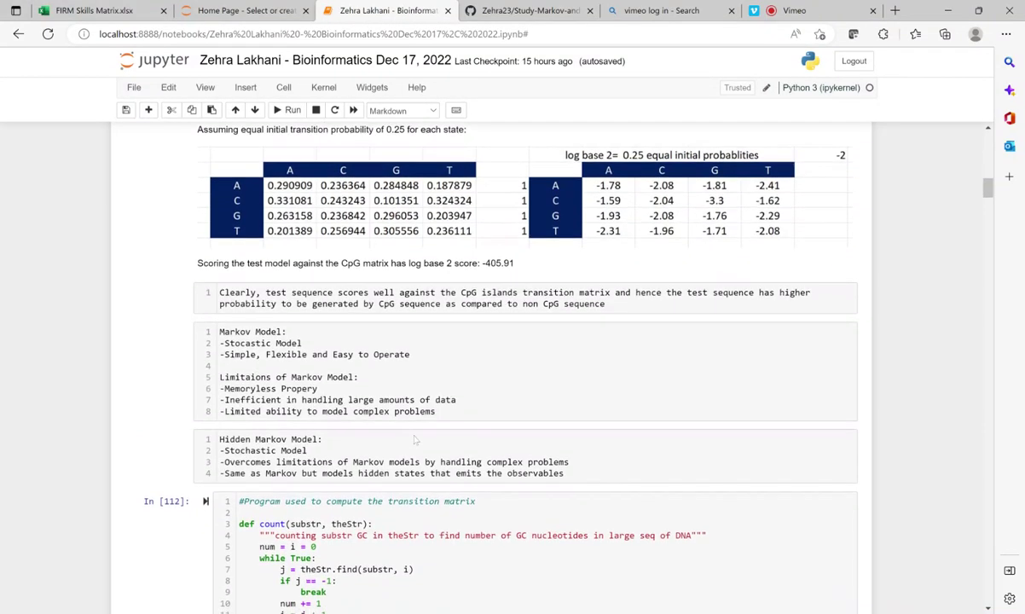
scroll(415, 439, "down", 1)
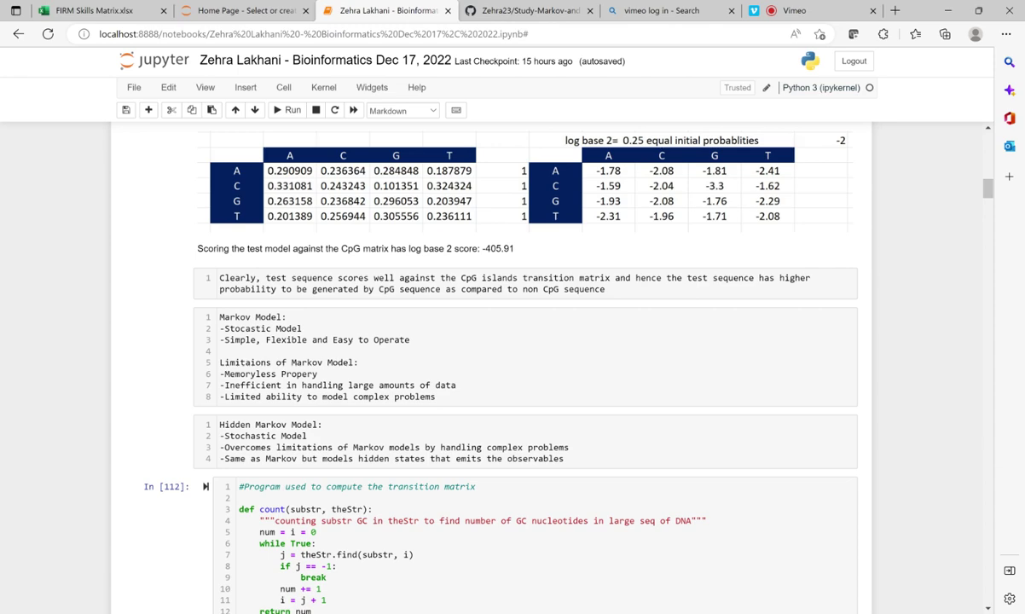
- Nudge the view down to the In [112] outputs 610 and 92 and the In [1] import cell
scroll(512, 358, "down", 2)
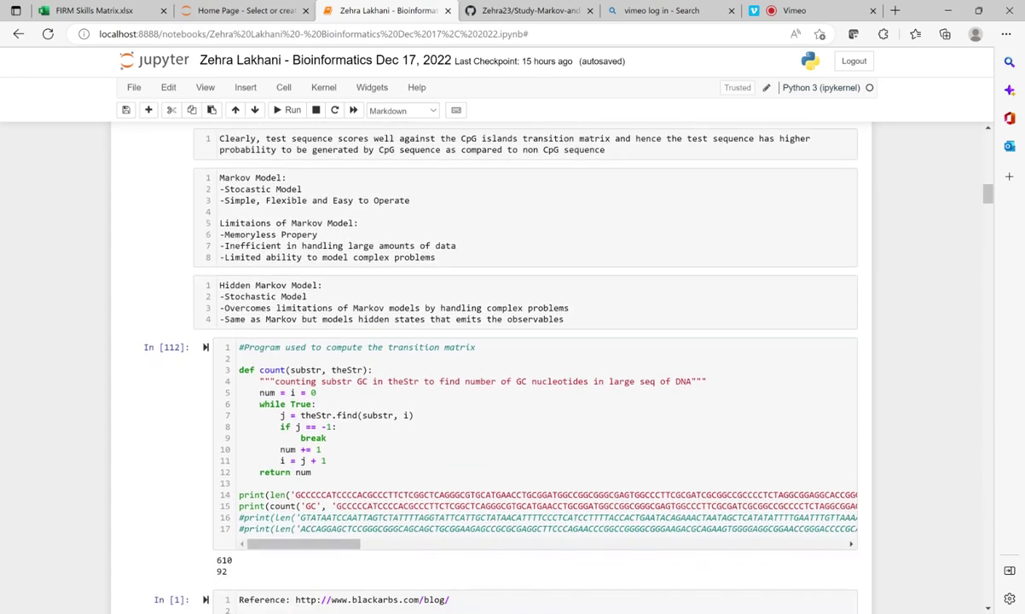
scroll(512, 358, "down", 1)
scroll(512, 358, "down", 1)
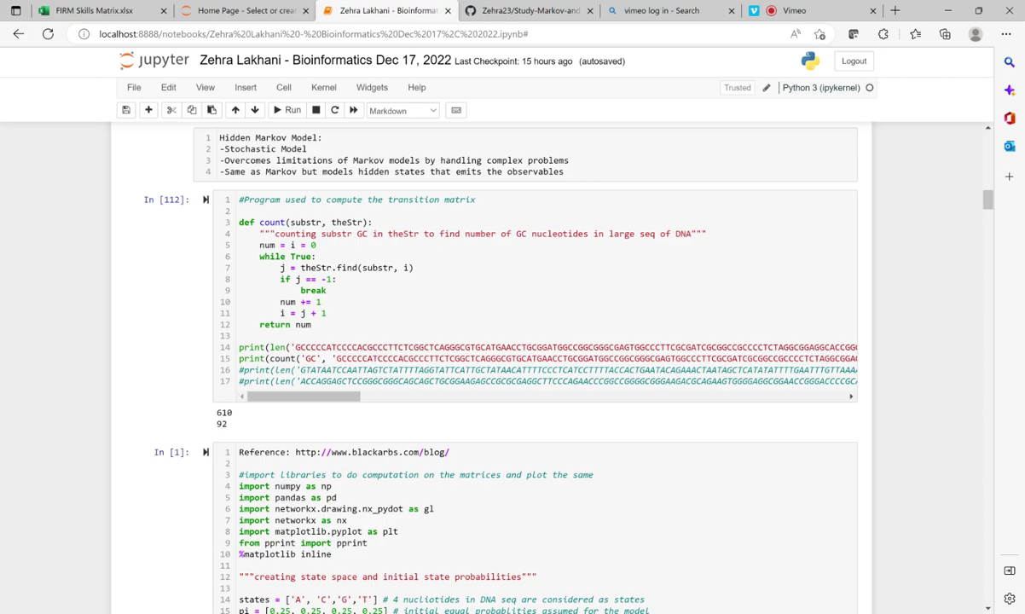
- Scroll down to the Dataset figure and the In [6] HMM transition matrix (0.95/0.05, 0.2/0.8)
scroll(512, 358, "down", 1)
scroll(512, 359, "down", 5)
scroll(512, 358, "down", 5)
scroll(512, 358, "down", 4)
scroll(512, 358, "down", 2)
scroll(512, 358, "down", 1)
scroll(512, 358, "down", 1)
scroll(511, 358, "down", 4)
scroll(512, 358, "down", 8)
scroll(512, 358, "down", 3)
scroll(512, 358, "down", 2)
scroll(511, 359, "down", 1)
scroll(549, 339, "up", 1)
scroll(549, 338, "down", 1)
scroll(560, 381, "down", 1)
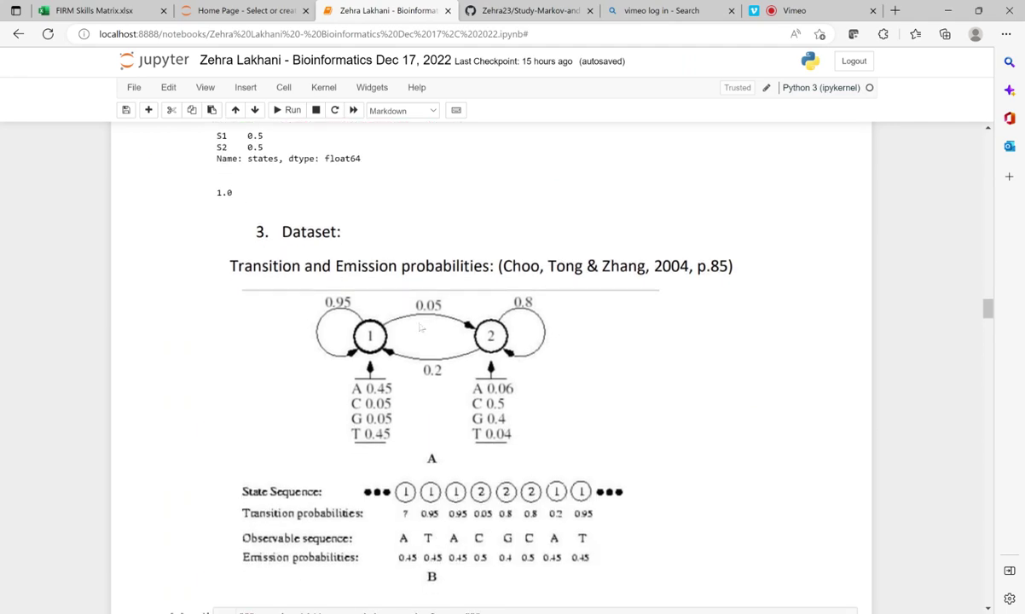
scroll(418, 314, "down", 1)
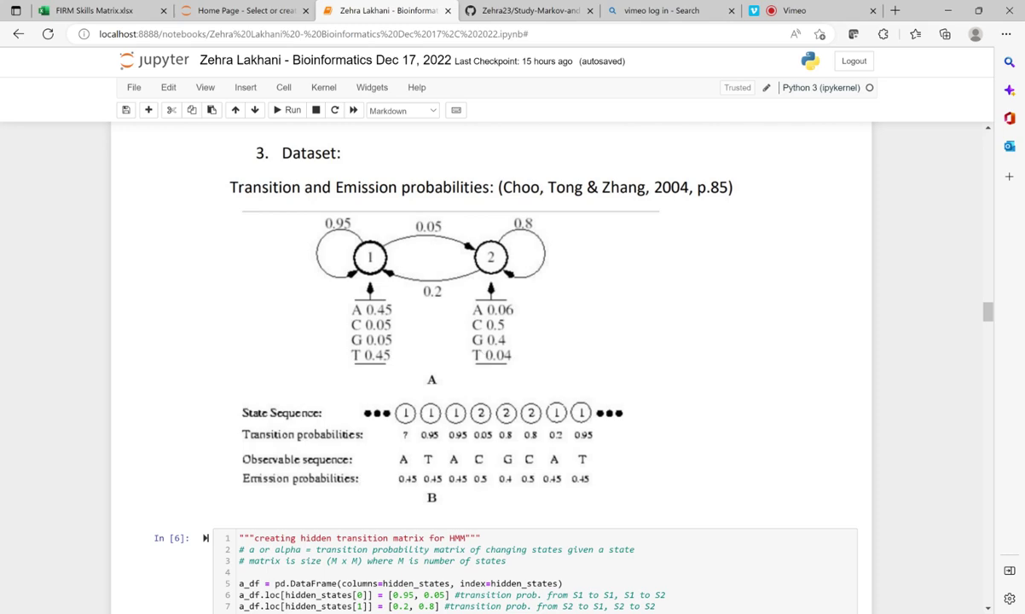
scroll(475, 348, "up", 2)
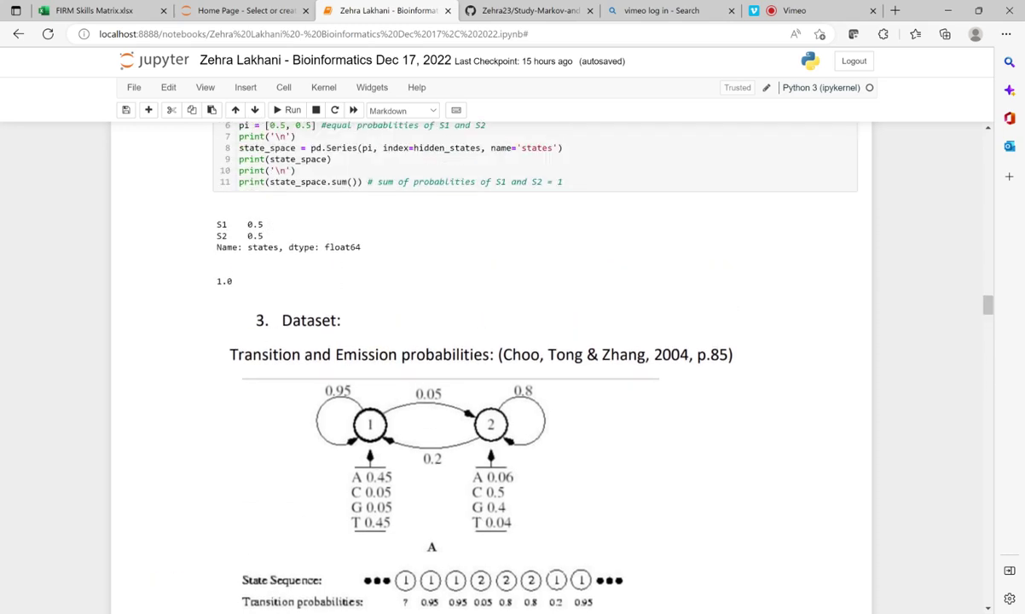
scroll(242, 428, "up", 2)
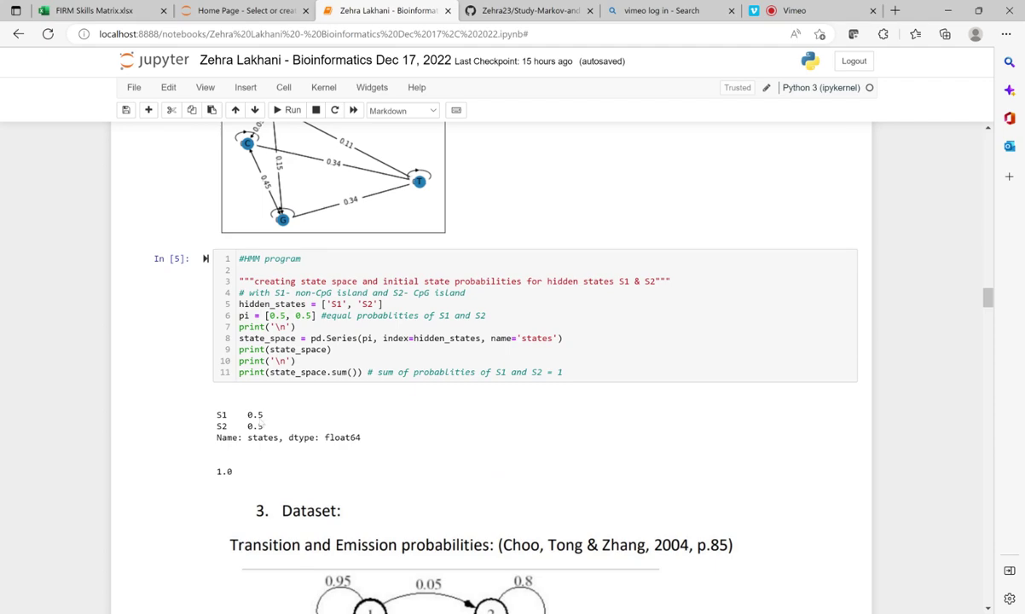
scroll(242, 428, "down", 4)
- Move past the Viterbi cell to the S1/S2 state counts: CpG 220/390, non-CpG 469/142, test 36/164
scroll(243, 428, "down", 2)
scroll(242, 428, "down", 2)
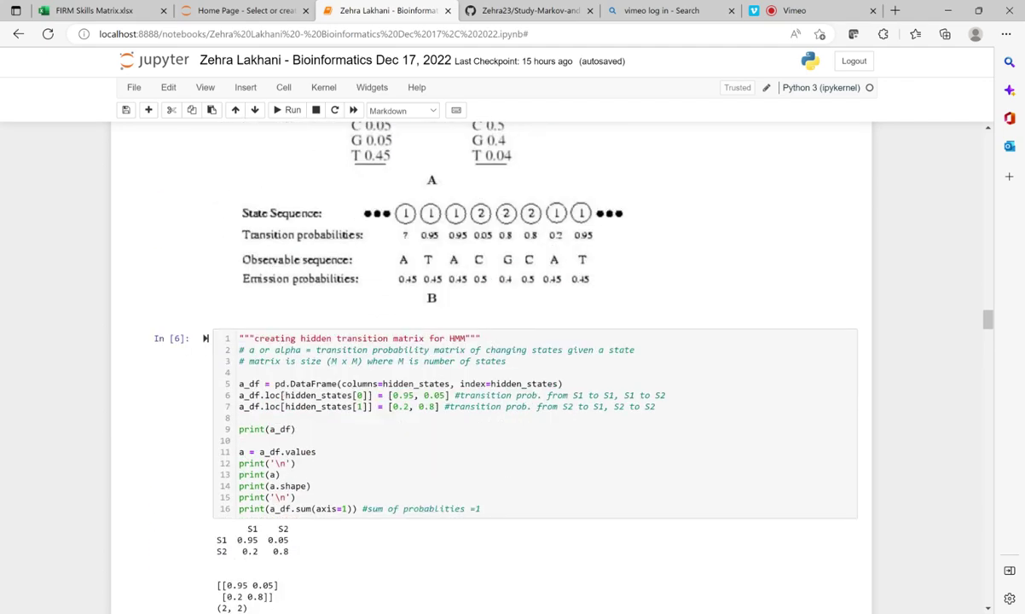
scroll(501, 358, "down", 1)
scroll(501, 359, "down", 4)
scroll(501, 358, "down", 3)
scroll(501, 358, "down", 1)
scroll(502, 358, "down", 1)
scroll(501, 358, "down", 2)
scroll(501, 358, "down", 3)
scroll(502, 358, "down", 5)
scroll(502, 358, "down", 2)
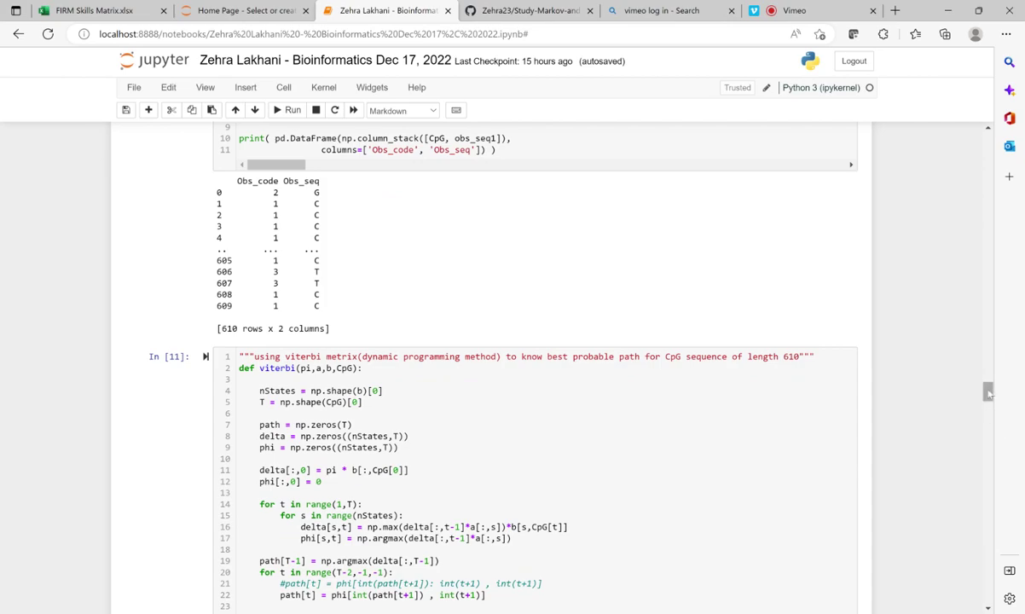
left_click_drag(988, 392, 987, 531)
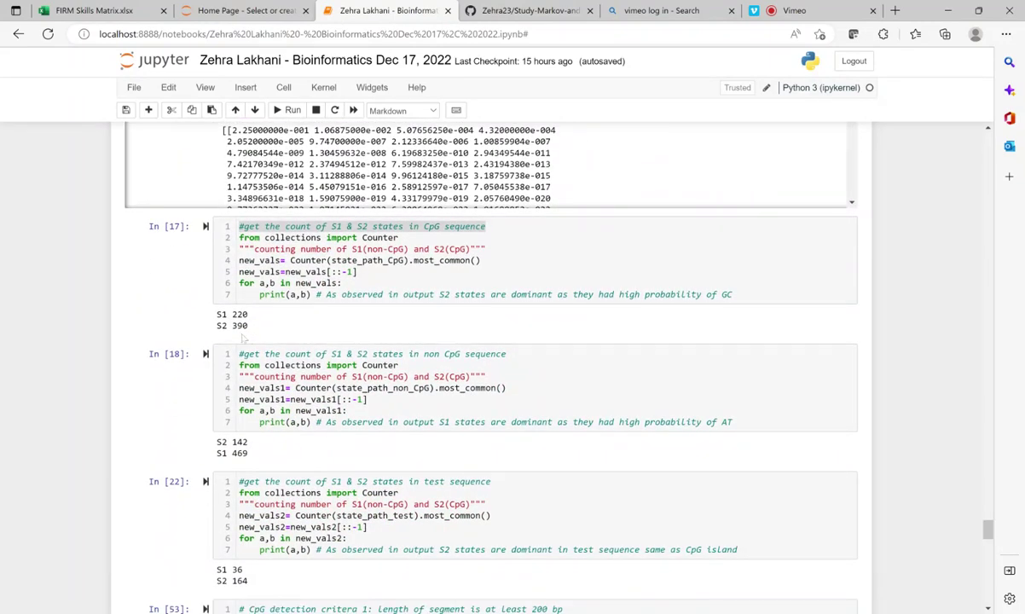
- Scroll slightly to reveal the In [53] criterion 1 cell computing the three sequence lengths
scroll(298, 347, "down", 1)
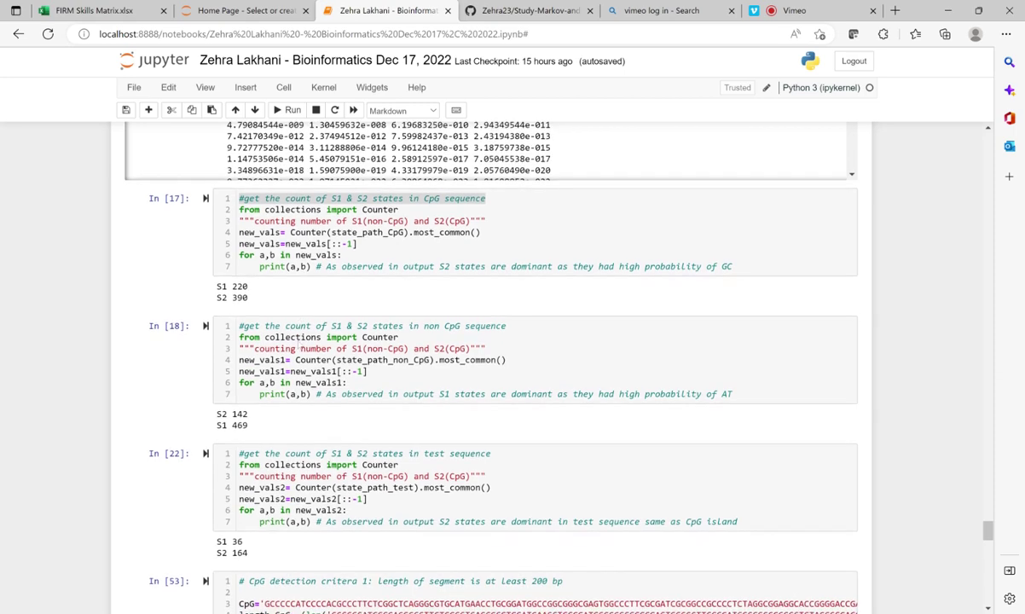
scroll(492, 358, "down", 1)
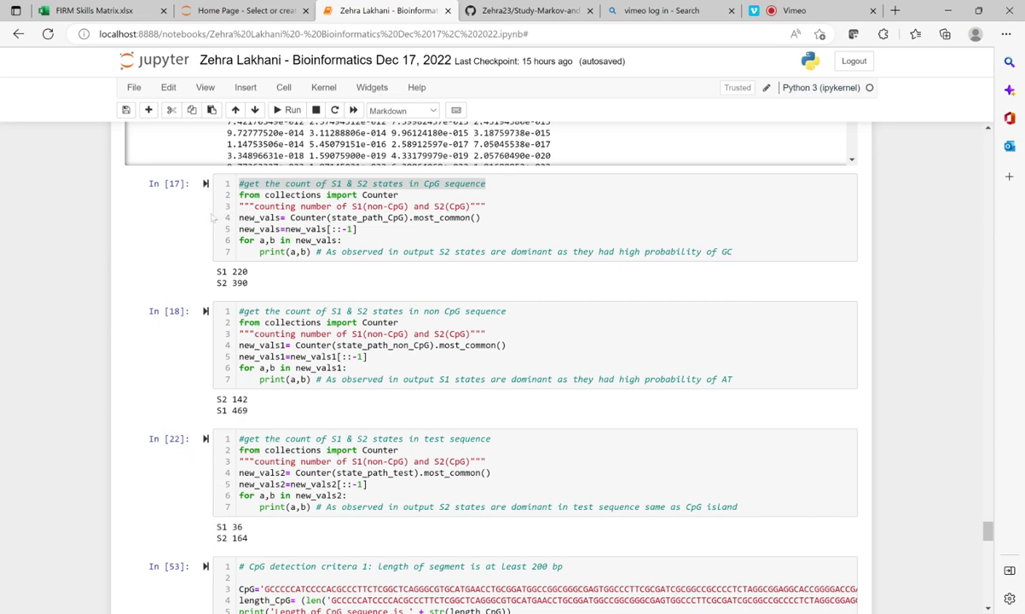
scroll(177, 326, "down", 2)
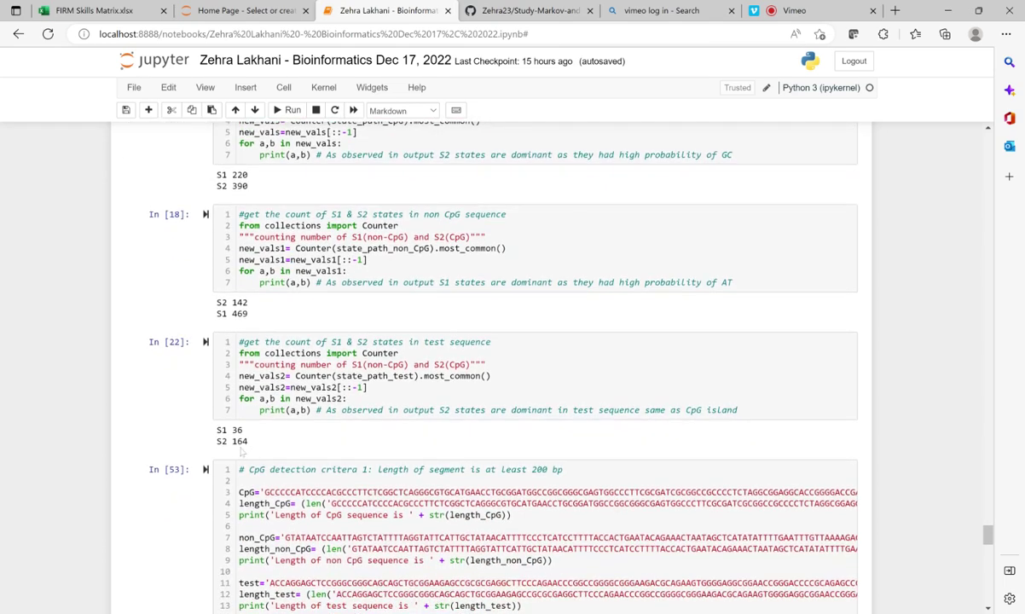
- Scroll down to the GC contents (50.16%, 21.64%, 66.0%) and the In [94] o/e ratios
scroll(241, 453, "down", 1)
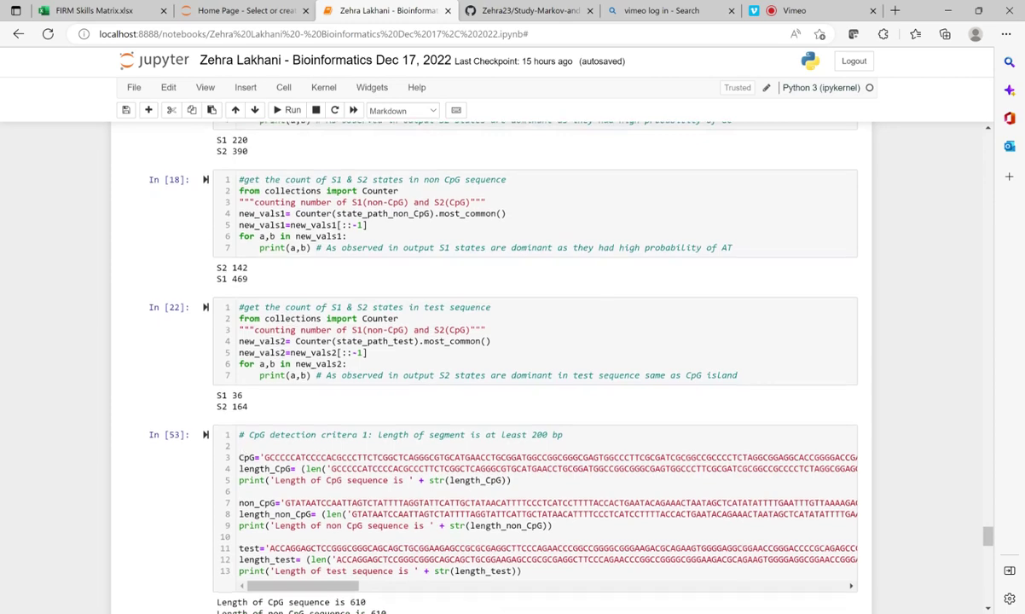
scroll(473, 367, "down", 1)
scroll(473, 367, "down", 1)
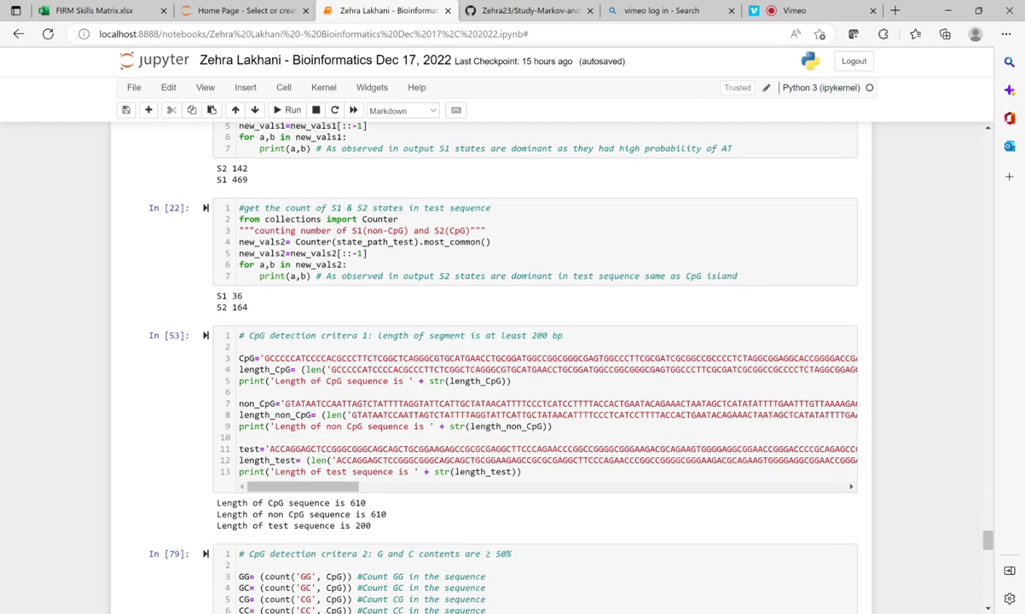
scroll(536, 367, "down", 2)
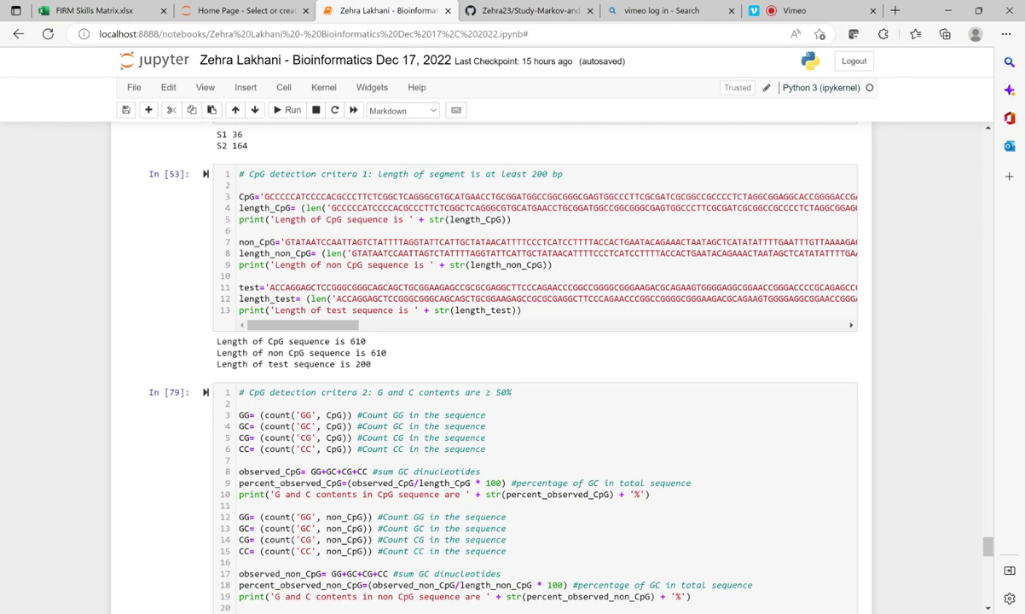
scroll(536, 367, "down", 1)
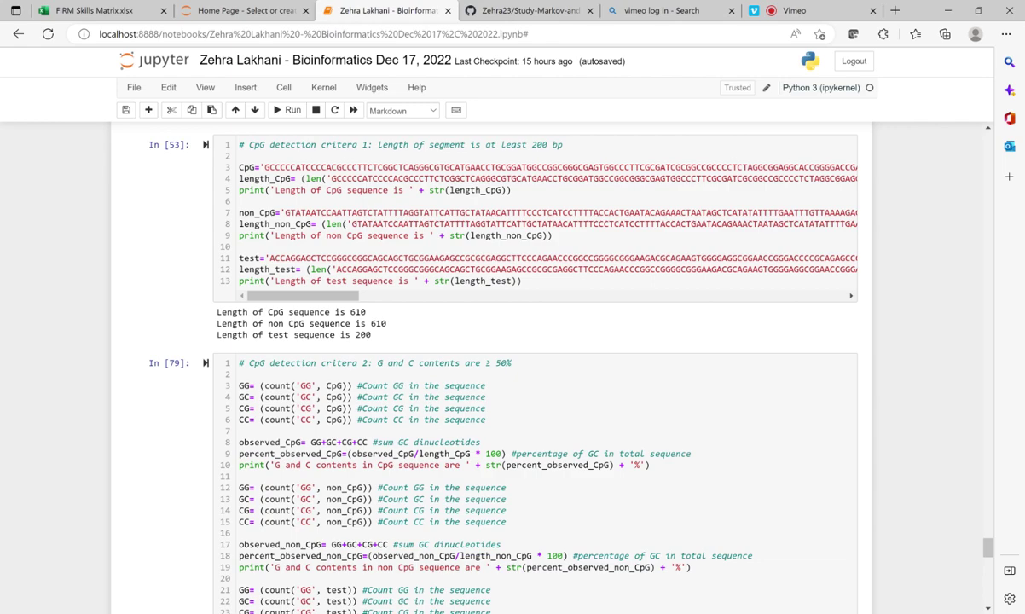
scroll(546, 367, "down", 2)
scroll(546, 367, "down", 4)
scroll(546, 367, "down", 2)
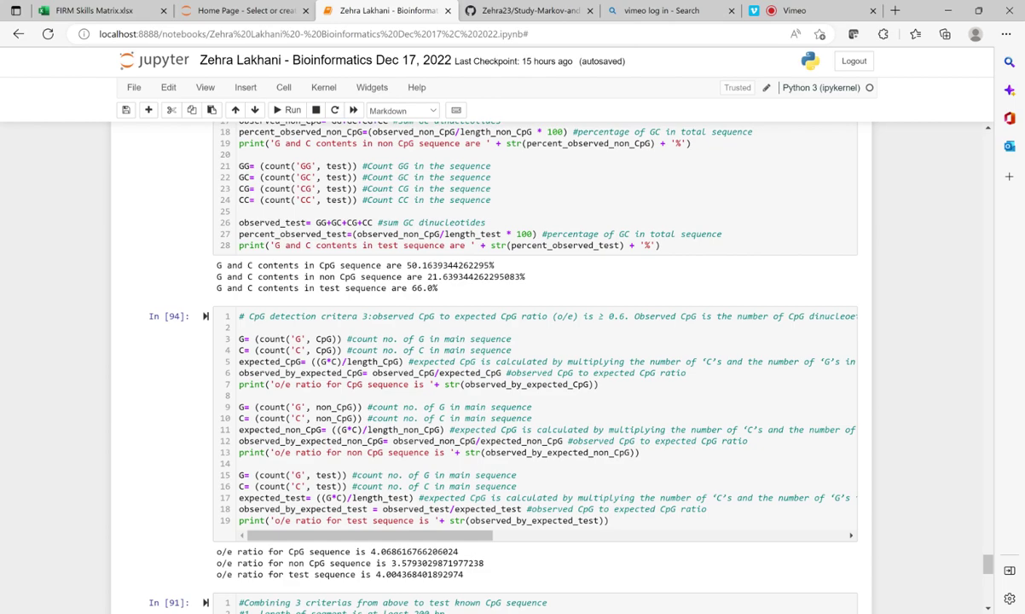
- Scroll down to cells In [91], In [92] and In [110] showing the combined-criteria CpG detection results
scroll(512, 367, "down", 1)
scroll(511, 366, "down", 2)
scroll(512, 367, "down", 1)
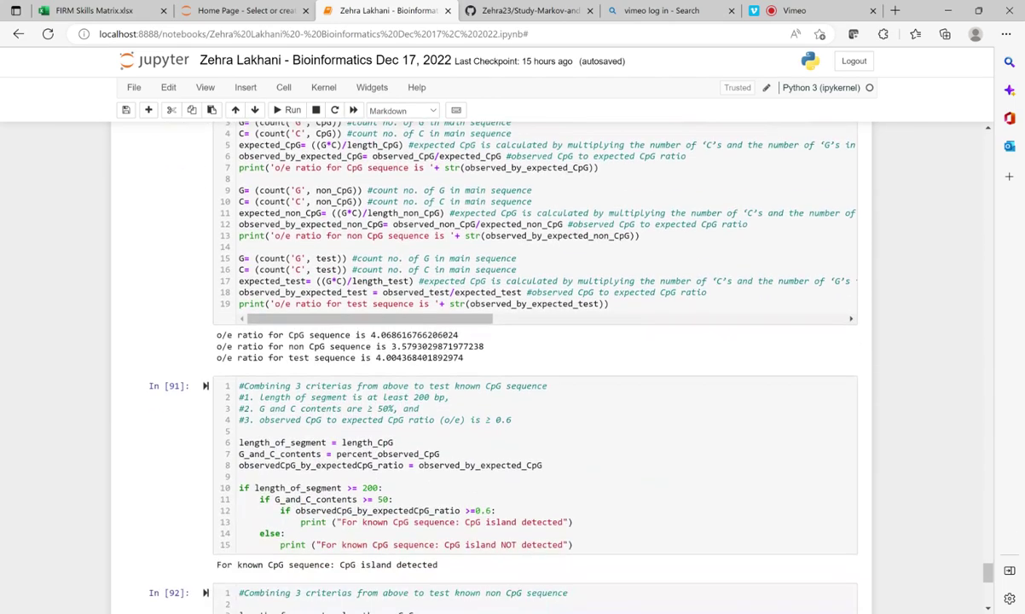
scroll(512, 367, "down", 1)
scroll(511, 367, "down", 1)
scroll(512, 366, "down", 2)
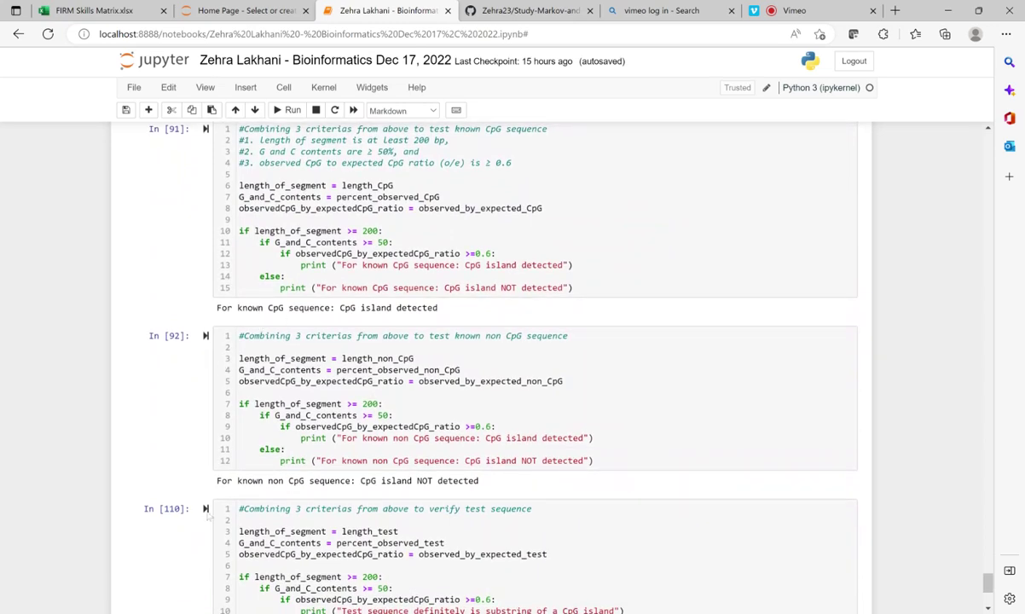
scroll(512, 366, "down", 1)
scroll(511, 367, "down", 3)
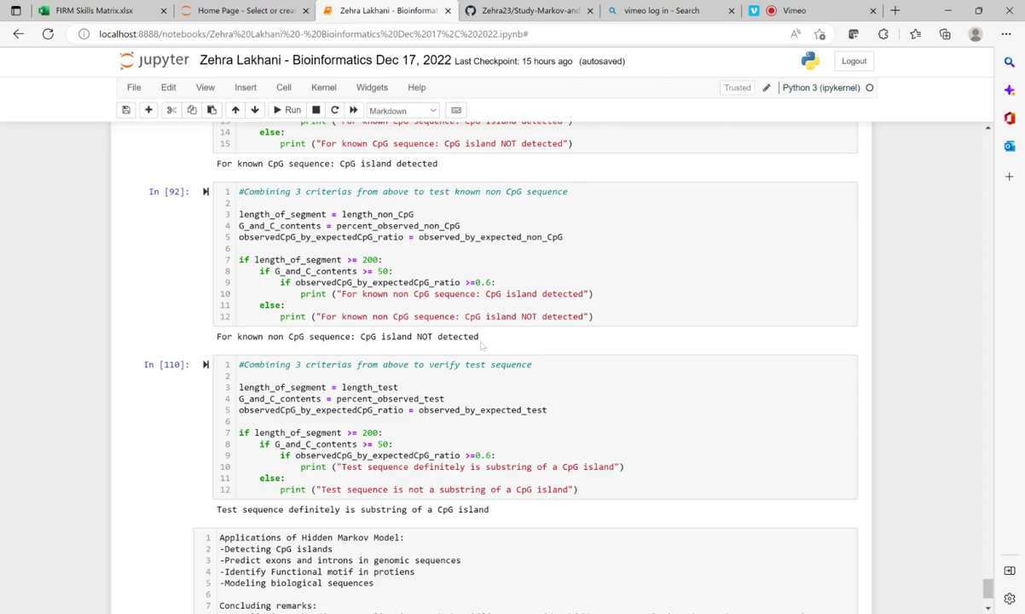
- Scroll to the final Applications and Concluding remarks markdown cell
scroll(482, 343, "down", 2)
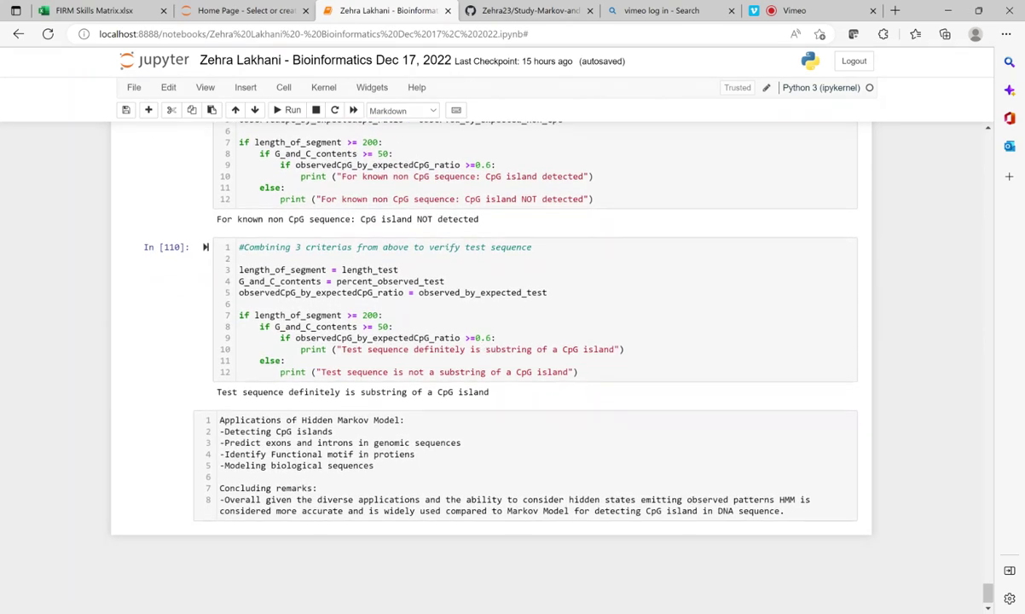